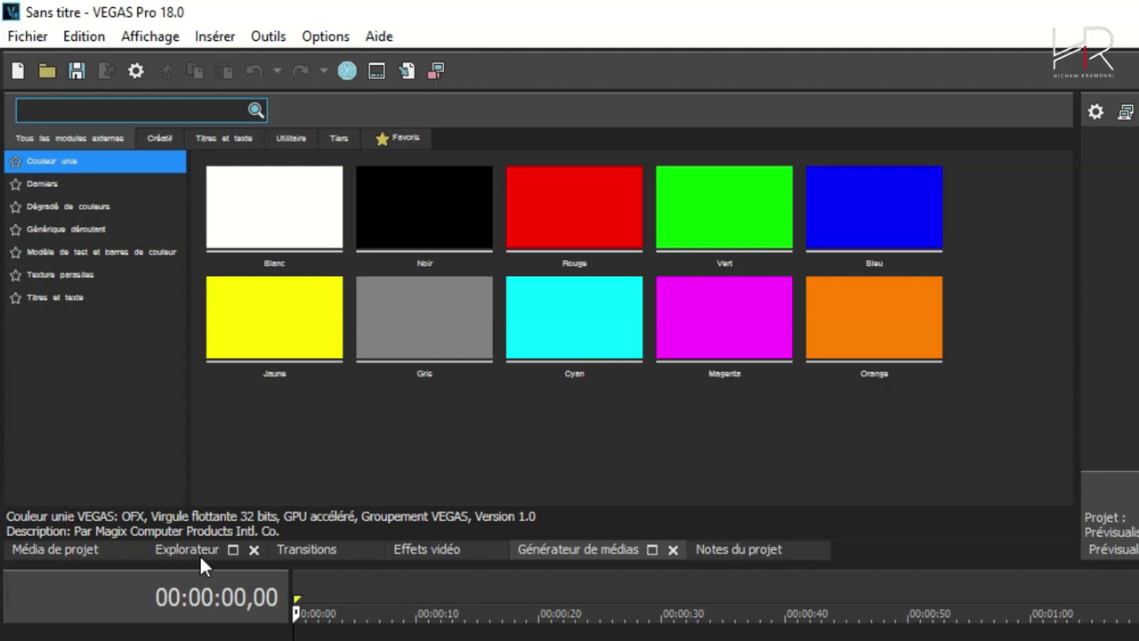
# Step: Open the photo folder on the Desktop in the built-in Explorer window
pyautogui.click(188, 549)
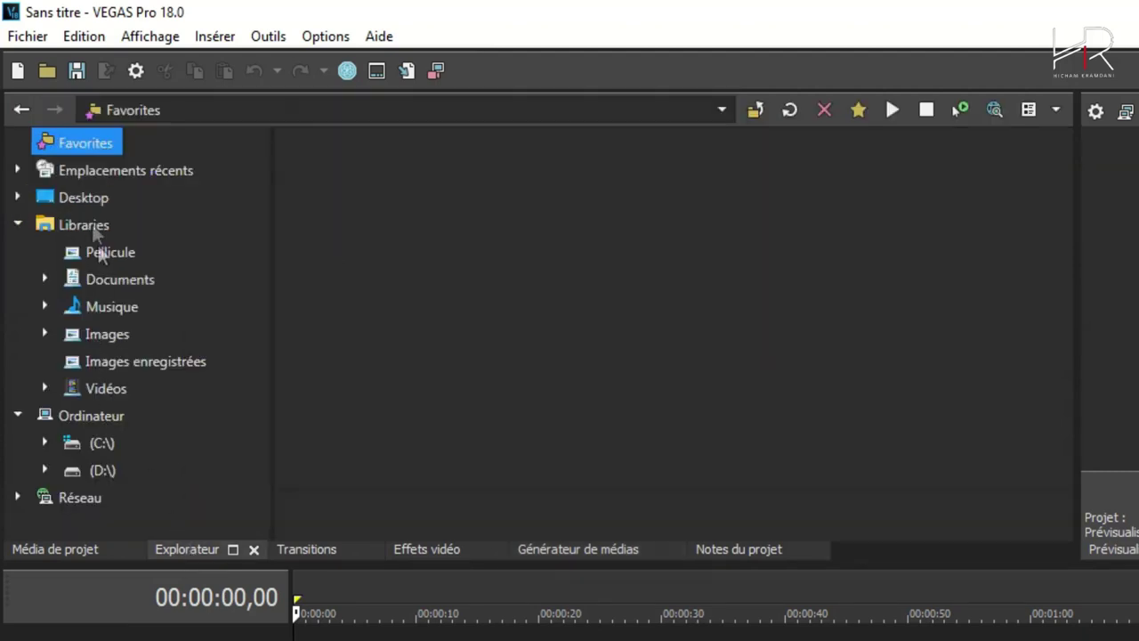
pyautogui.click(78, 198)
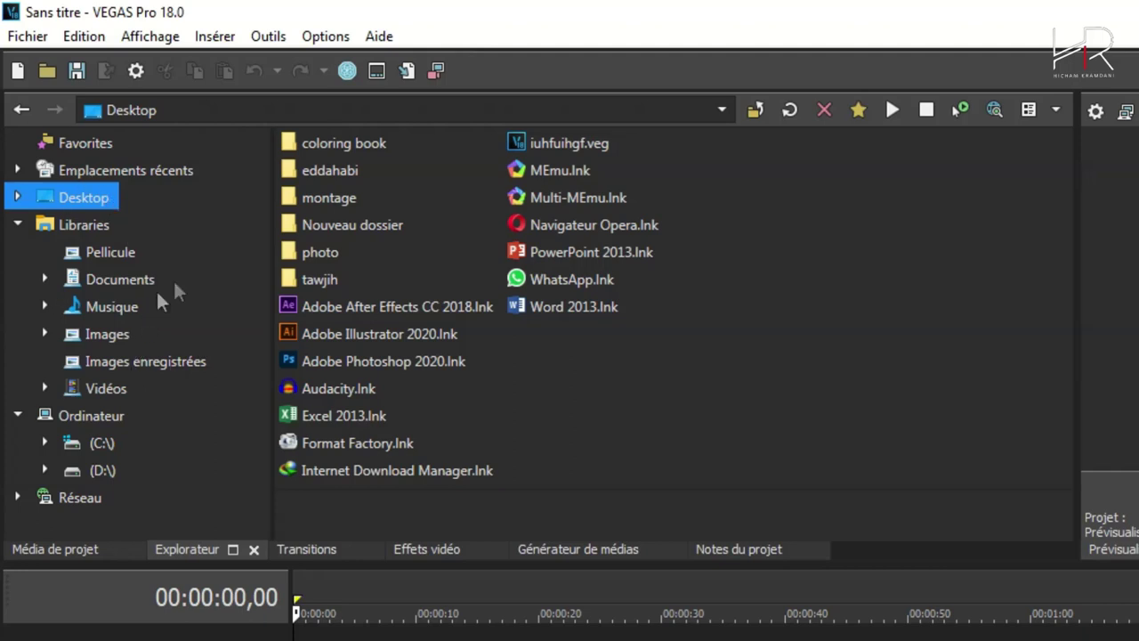
pyautogui.doubleClick(307, 253)
pyautogui.click(307, 254)
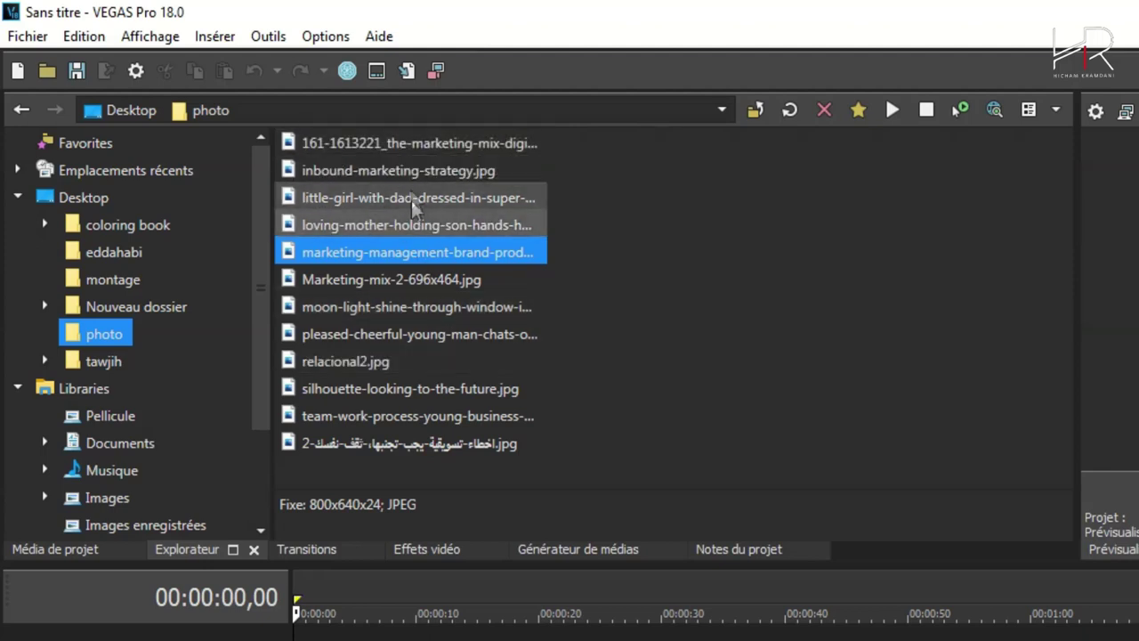
# Step: Select all twelve images in the photo folder and place them consecutively on the timeline at about 00:00:29
pyautogui.click(391, 148)
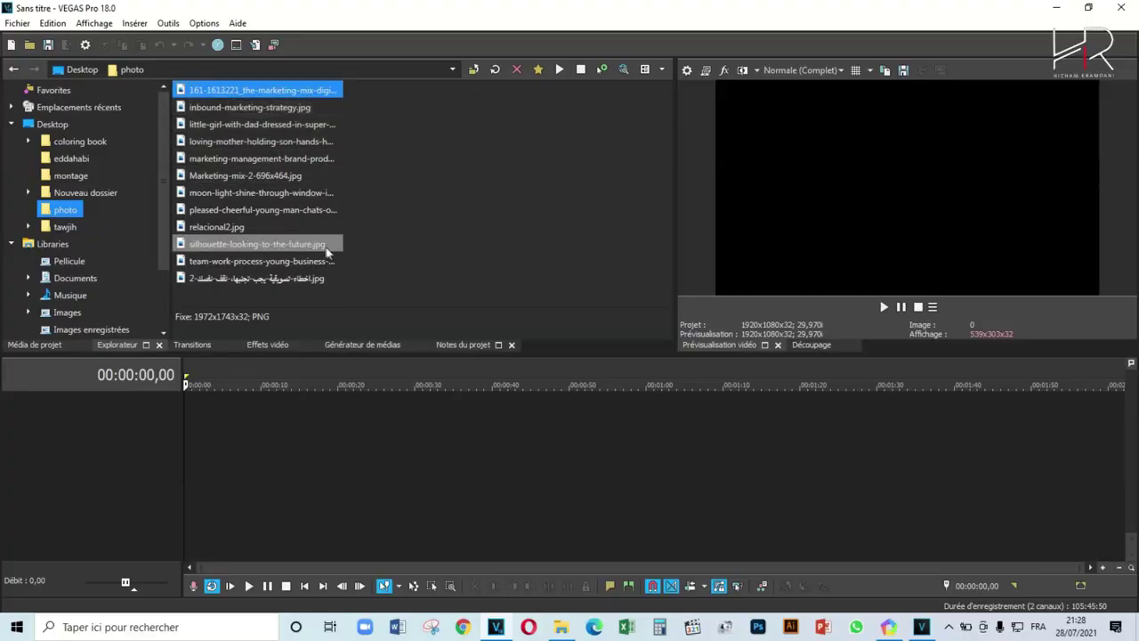
pyautogui.click(220, 92)
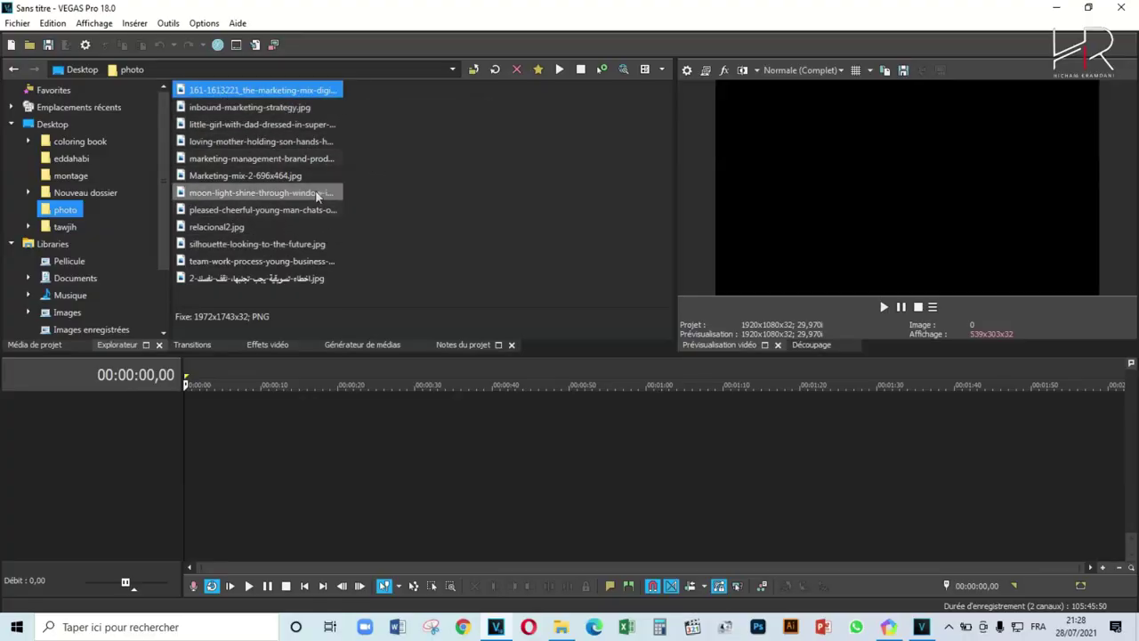
pyautogui.keyDown('shift'); pyautogui.click(260, 280); pyautogui.keyUp('shift')
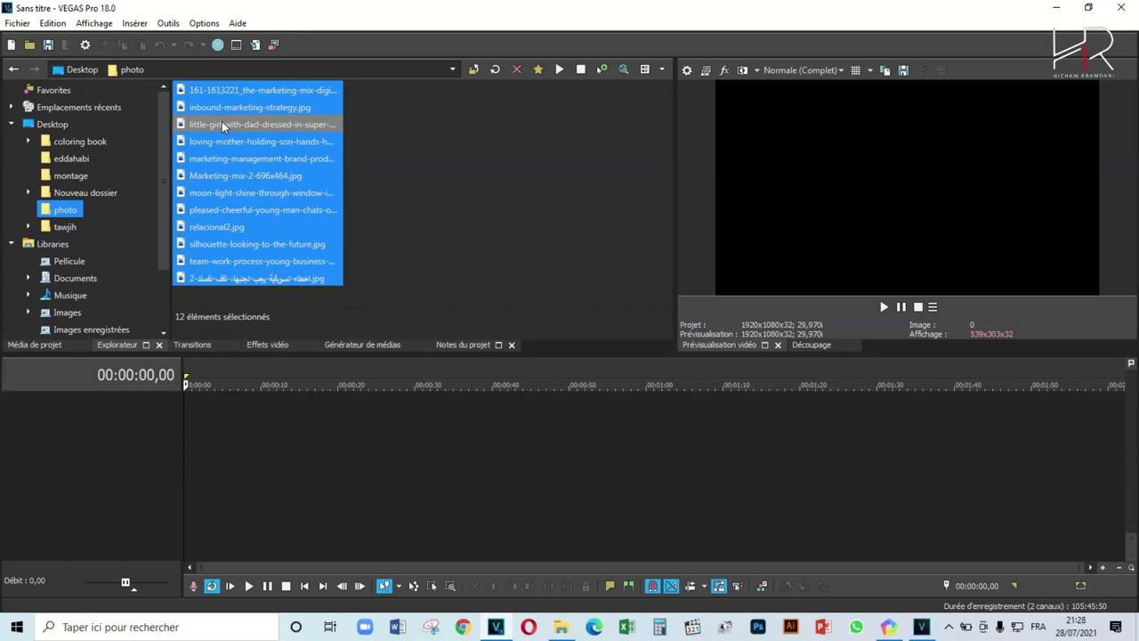
pyautogui.moveTo(257, 145); pyautogui.dragTo(416, 431)
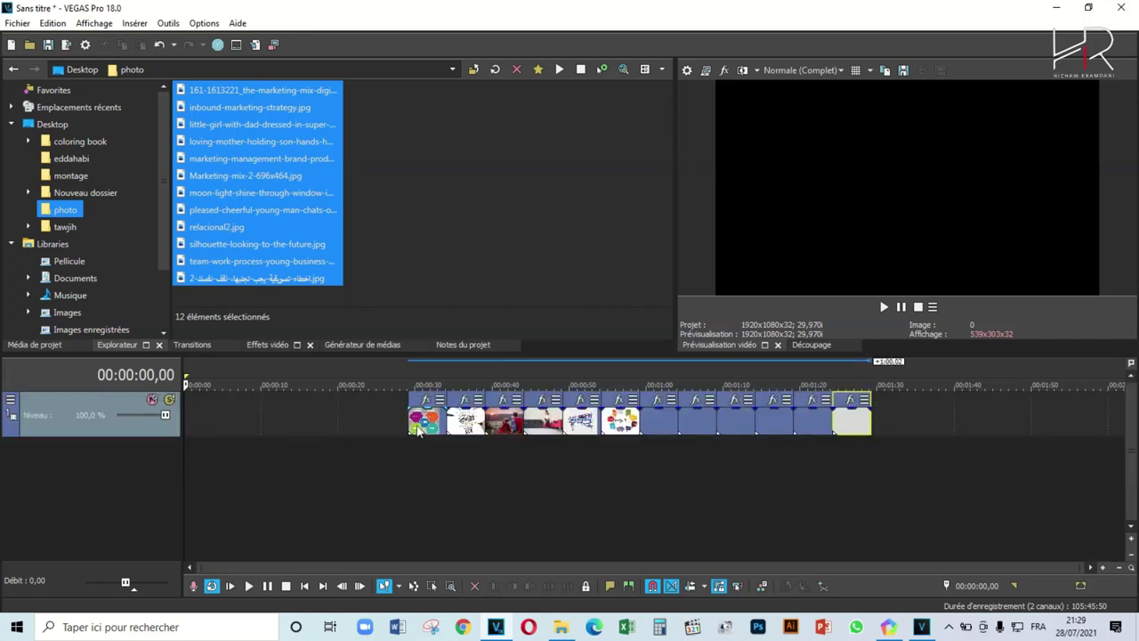
# Step: Move the playhead across the timeline to preview the placed images
pyautogui.click(418, 431)
pyautogui.moveTo(415, 385); pyautogui.dragTo(589, 384)
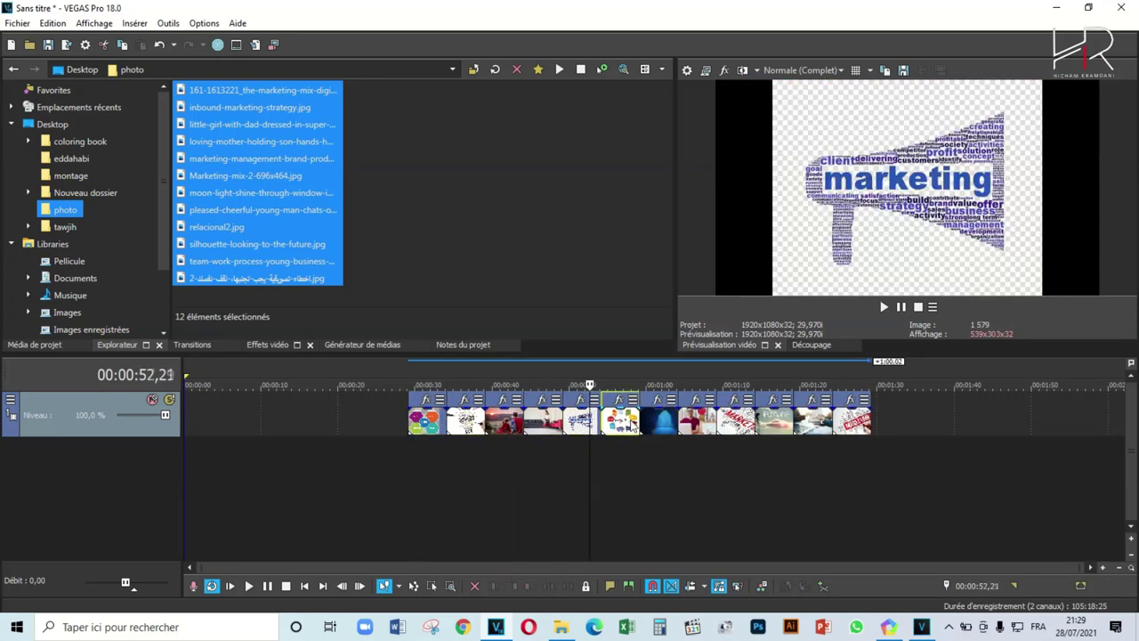
pyautogui.click(631, 424)
pyautogui.click(688, 426)
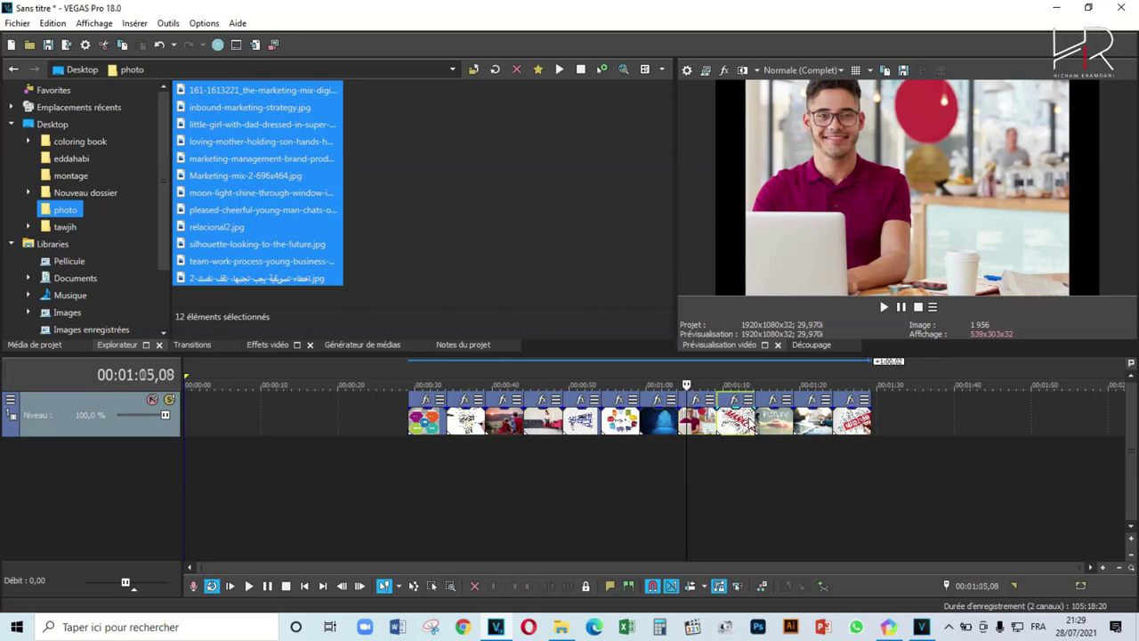
pyautogui.click(748, 423)
pyautogui.click(782, 424)
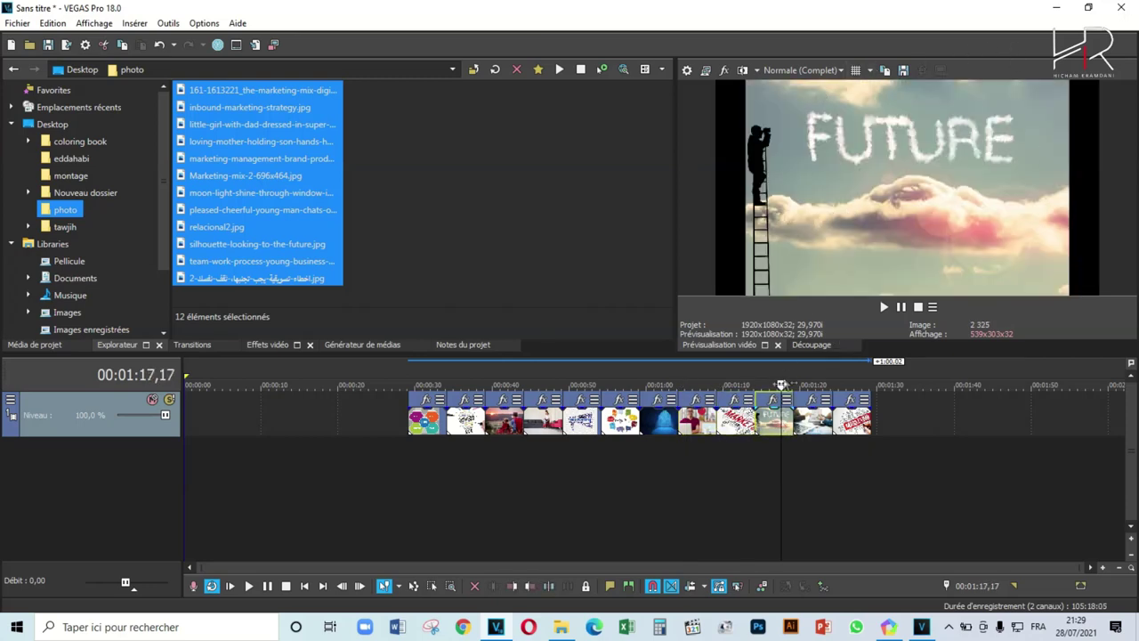
pyautogui.click(426, 424)
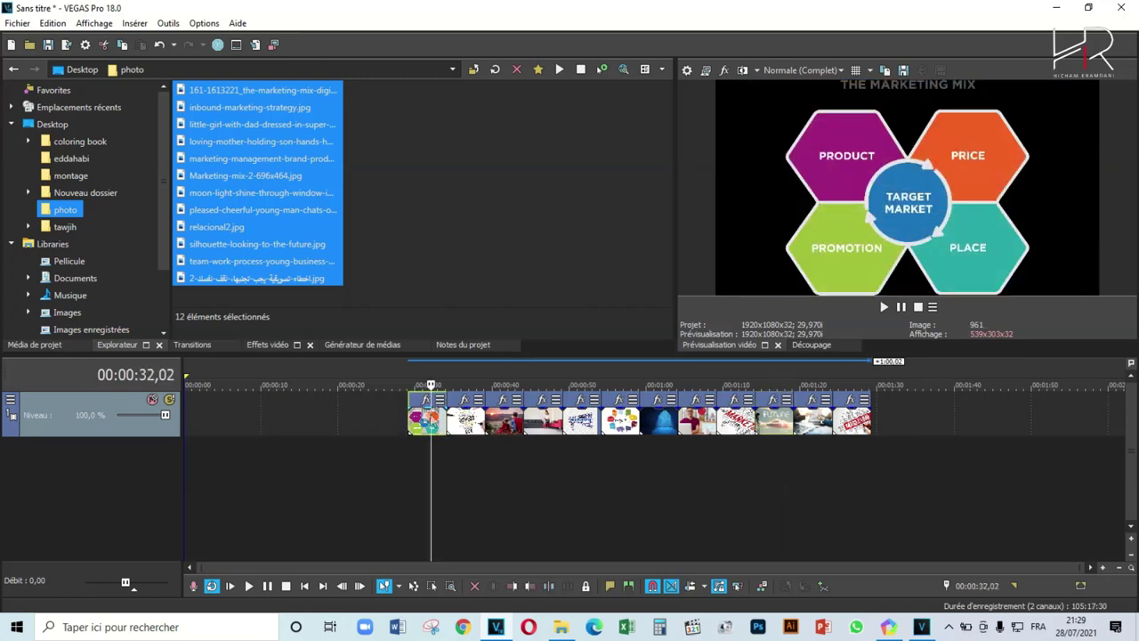
pyautogui.click(447, 426)
pyautogui.click(462, 425)
pyautogui.click(535, 427)
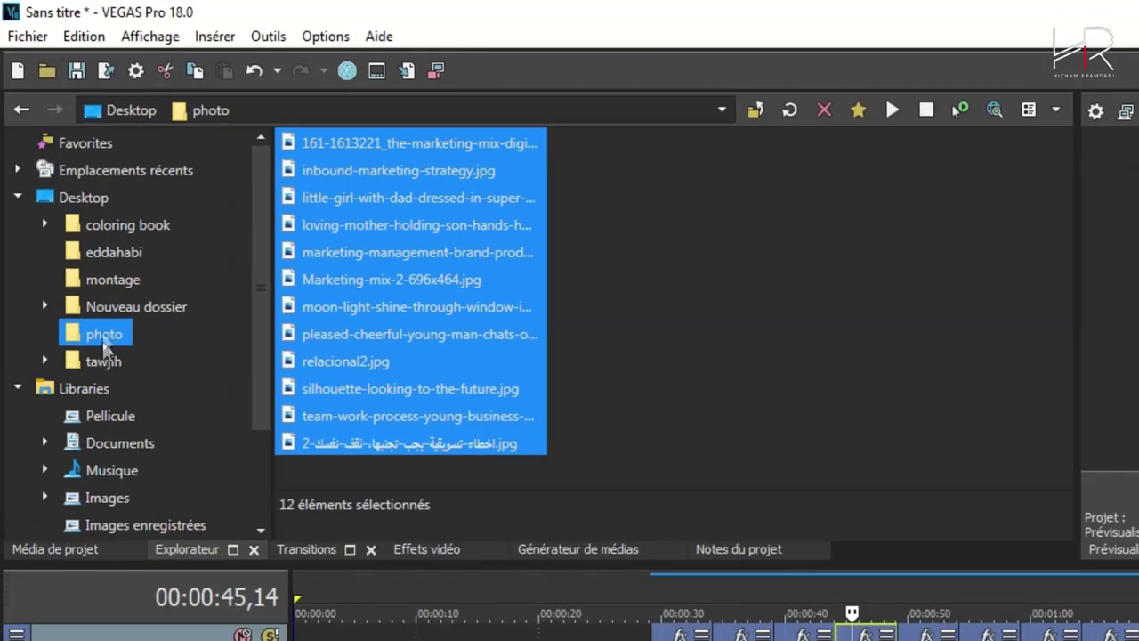
# Step: Add videoplayback (2).mp4 from the montage folder to the timeline just after the last image
pyautogui.click(107, 278)
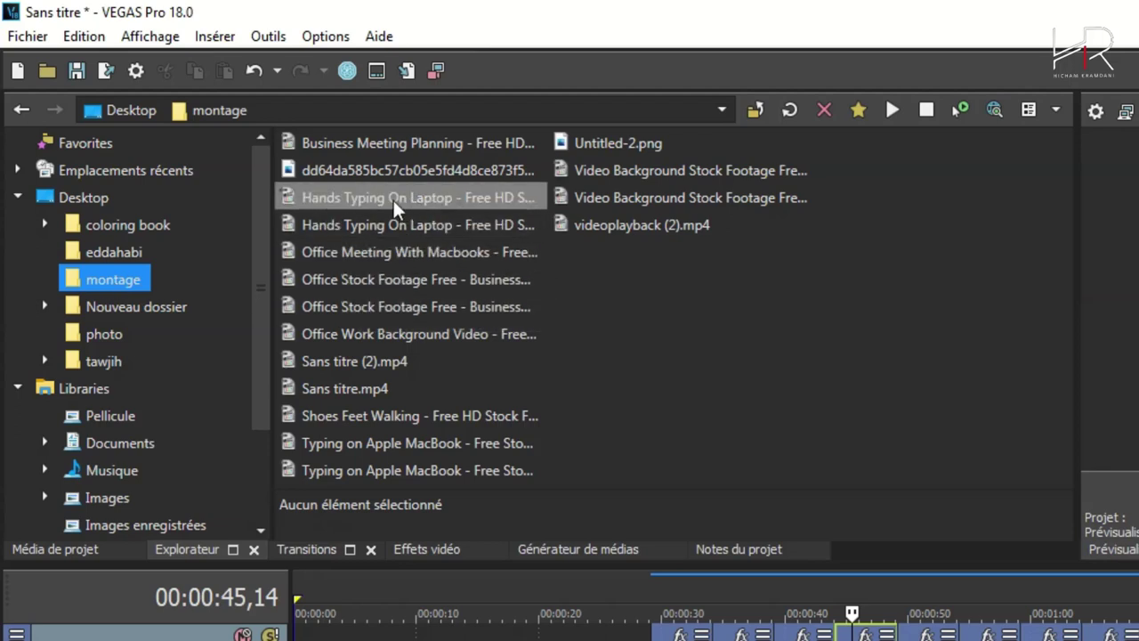
pyautogui.click(355, 197)
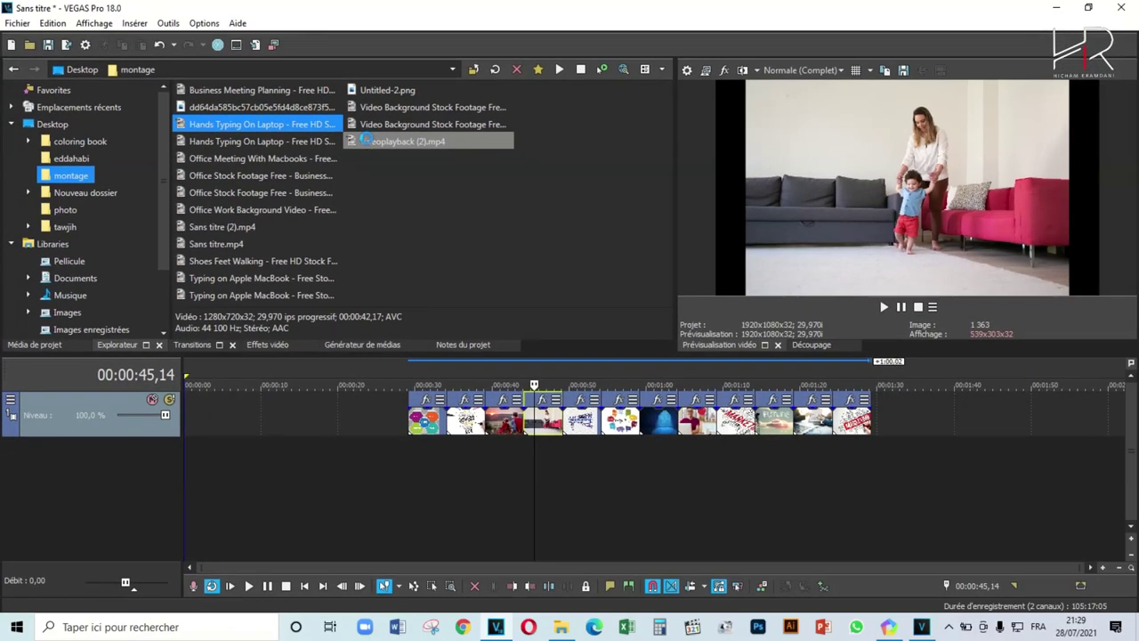
pyautogui.moveTo(365, 140); pyautogui.dragTo(881, 418)
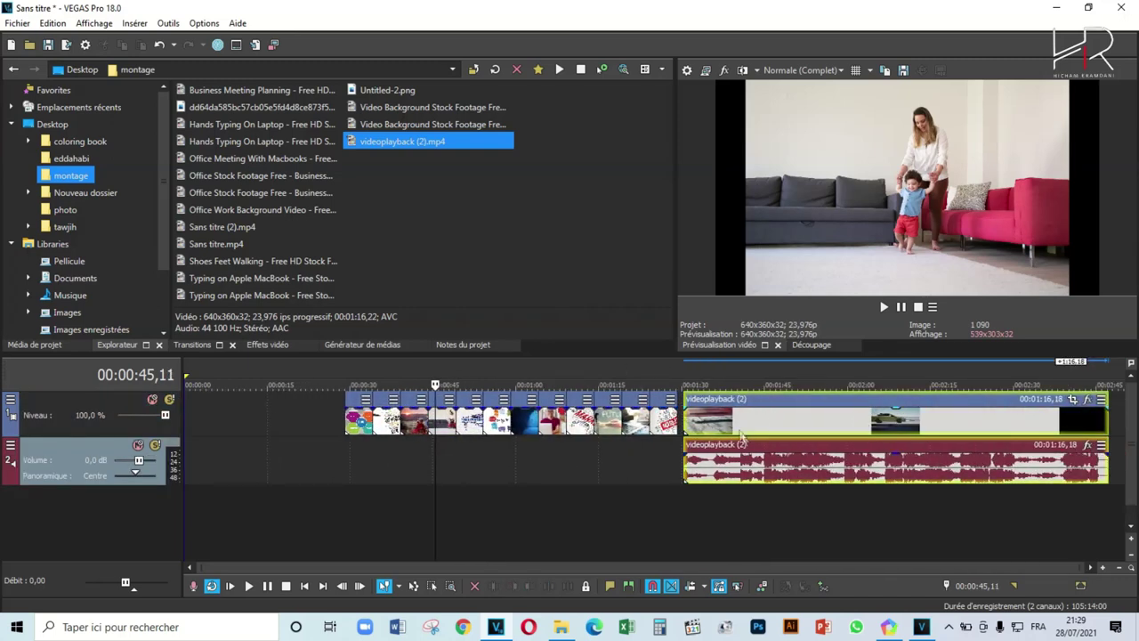
pyautogui.click(752, 435)
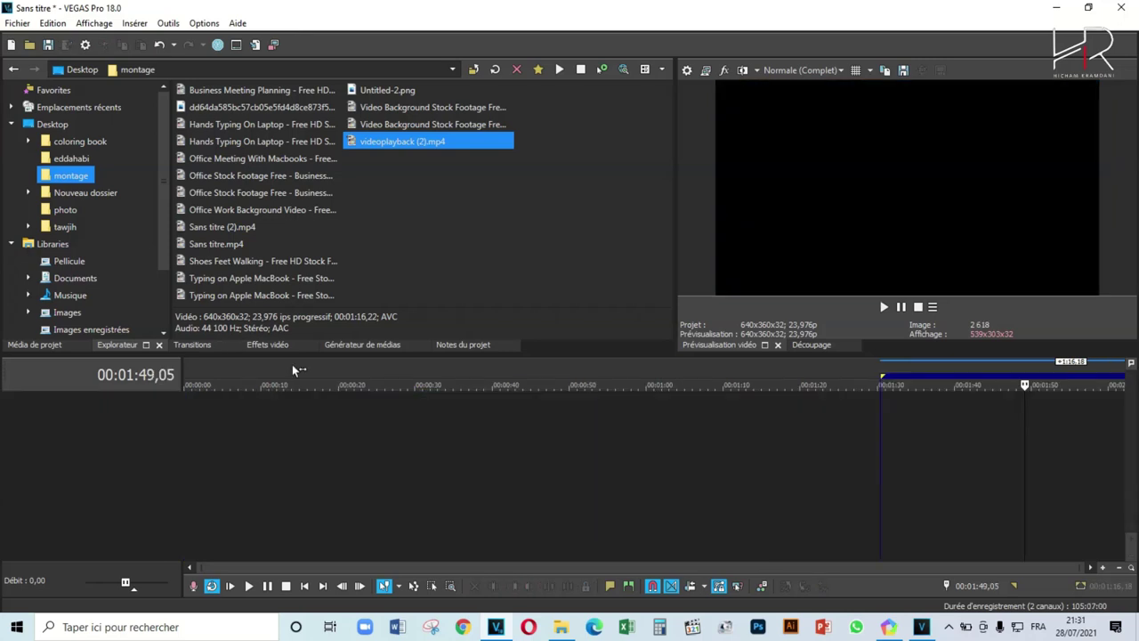
# Step: List the Desktop contents in the built-in Explorer, switch to the Windows desktop and open its photo folder
pyautogui.click(64, 139)
pyautogui.click(65, 125)
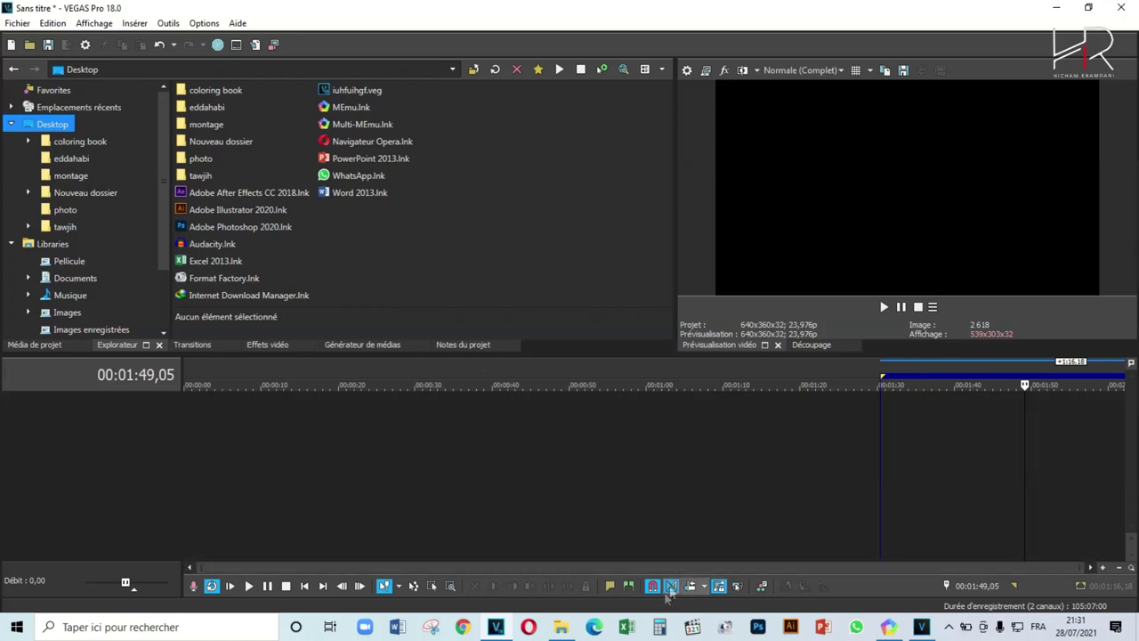
pyautogui.click(561, 627)
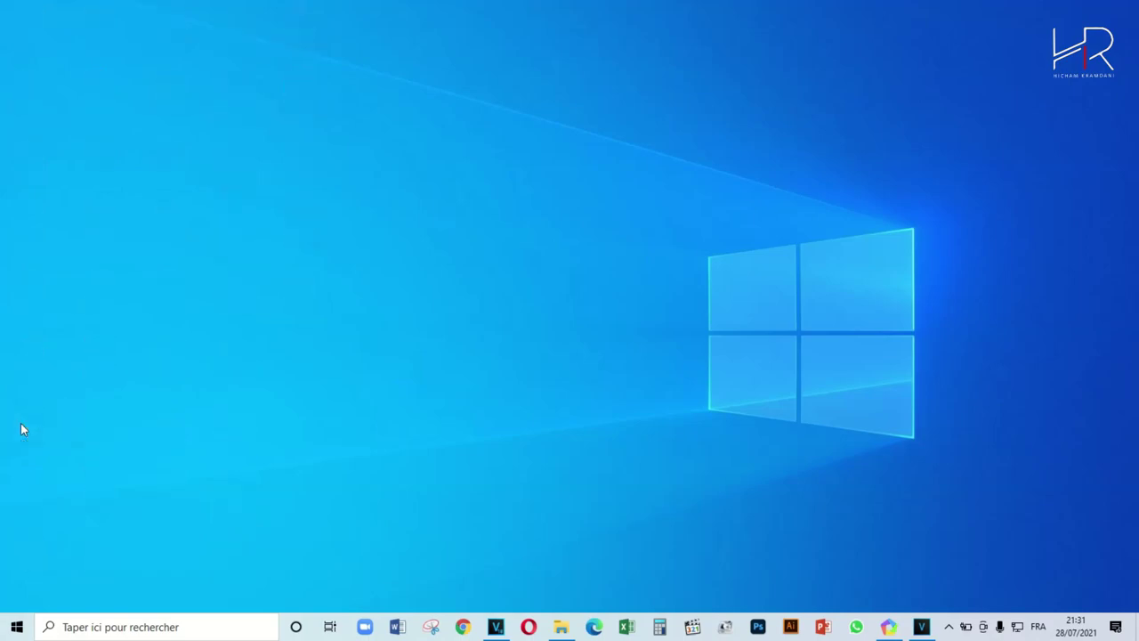
pyautogui.doubleClick(20, 422)
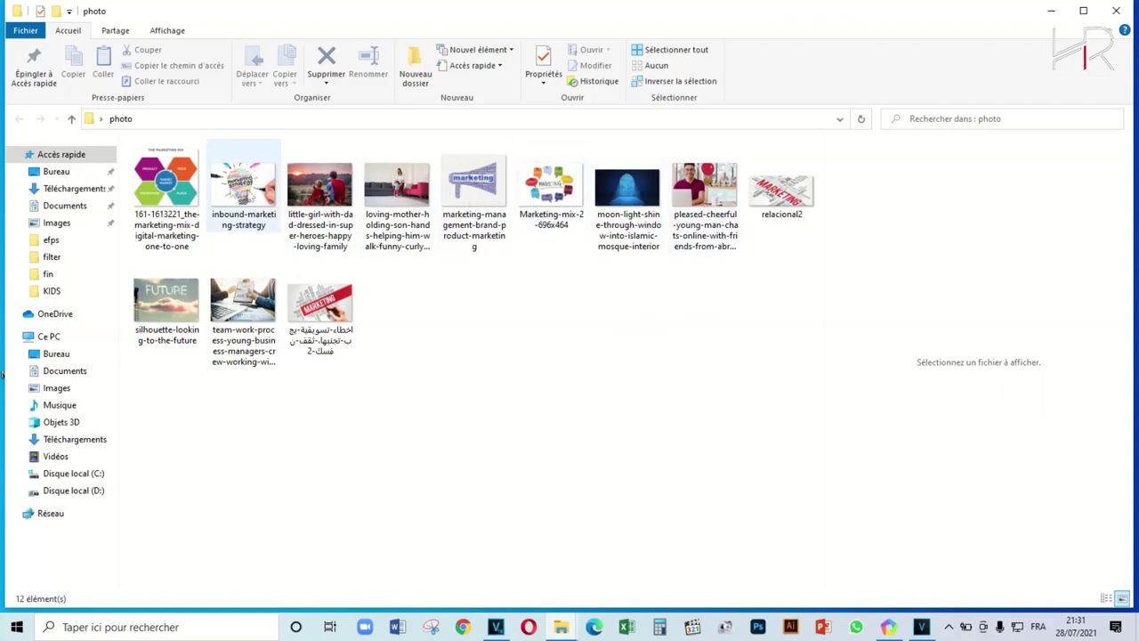
# Step: Place the superhero family, mother and son, mosque window, young man and teamwork photos together on the VEGAS Pro timeline at about 00:00:26
pyautogui.click(352, 202)
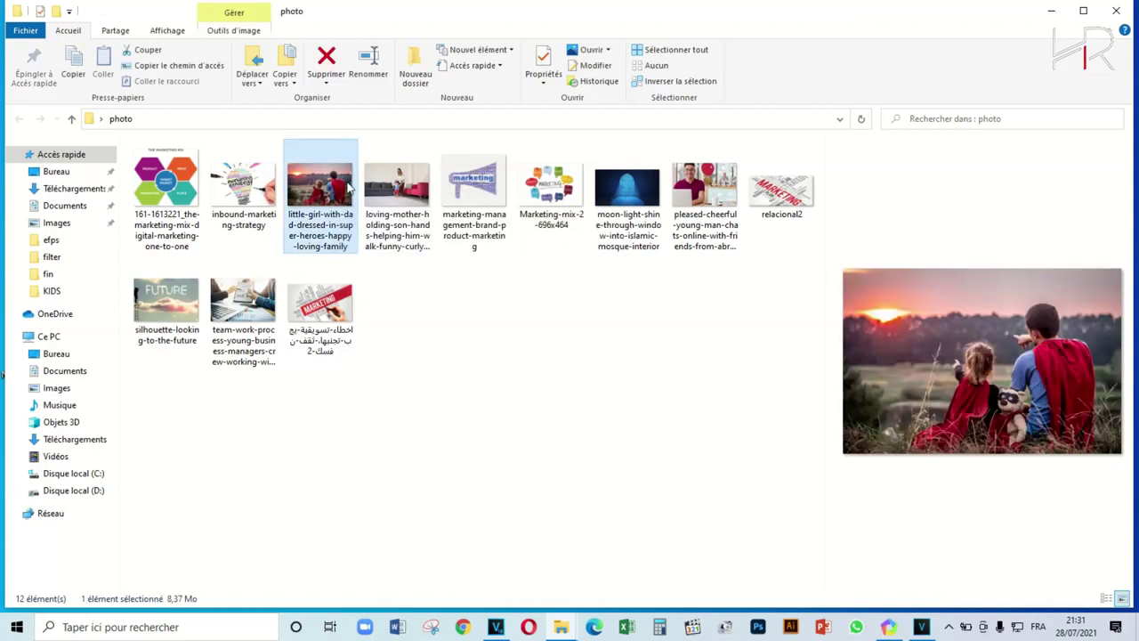
pyautogui.keyDown('ctrl'); pyautogui.click(399, 201); pyautogui.keyUp('ctrl')
pyautogui.keyDown('ctrl'); pyautogui.click(707, 194); pyautogui.keyUp('ctrl')
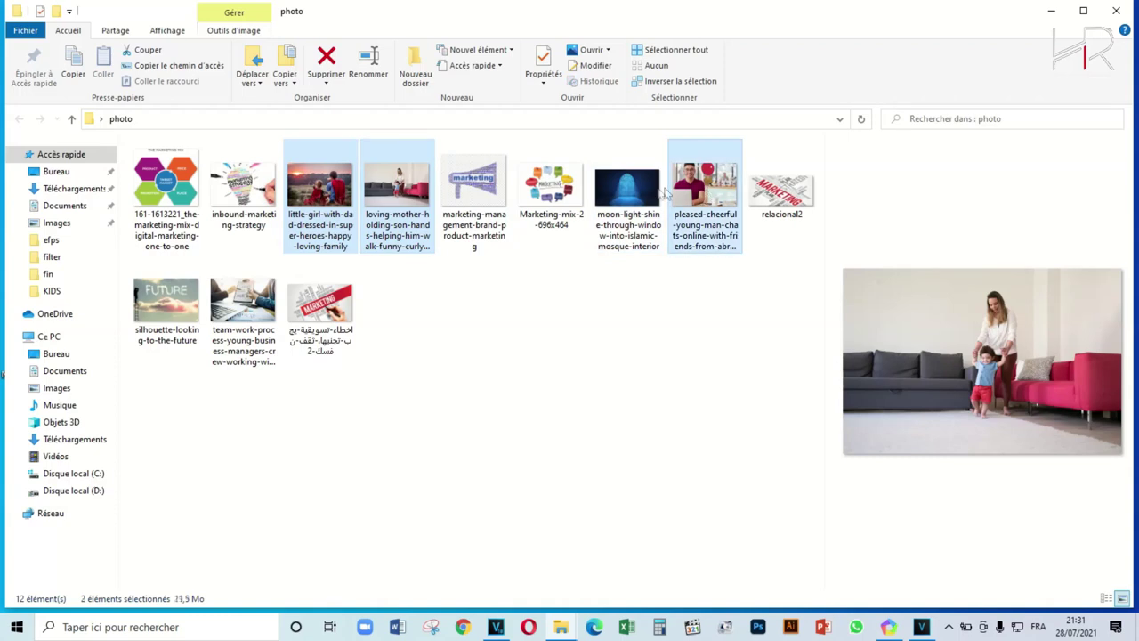
pyautogui.keyDown('ctrl'); pyautogui.click(639, 191); pyautogui.keyUp('ctrl')
pyautogui.keyDown('ctrl'); pyautogui.click(251, 317); pyautogui.keyUp('ctrl')
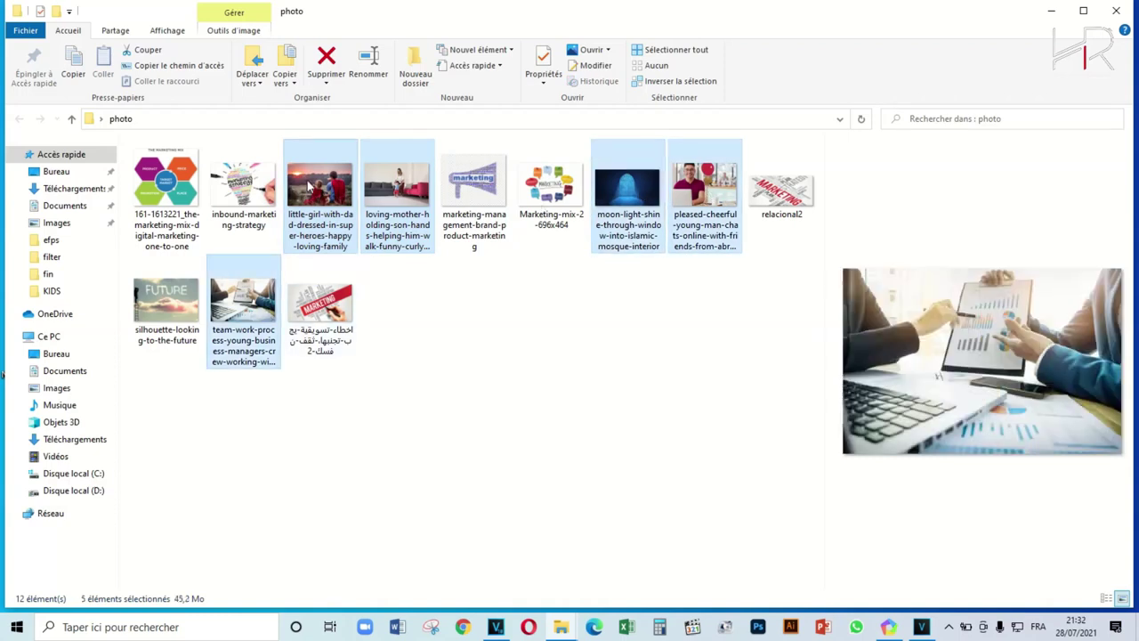
pyautogui.moveTo(309, 185); pyautogui.dragTo(562, 636)
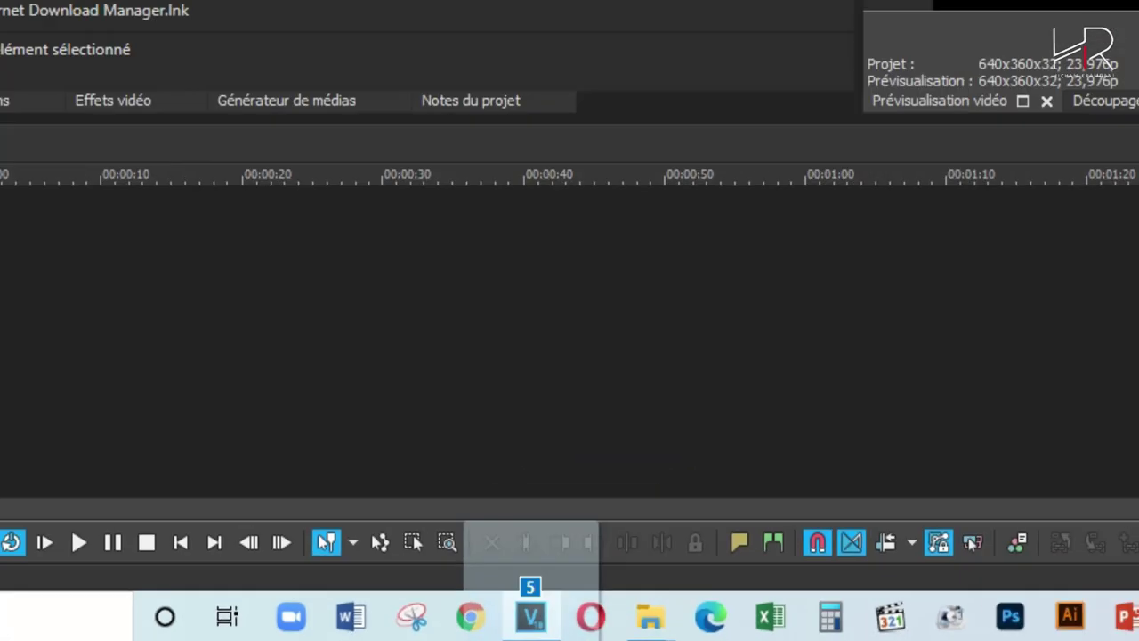
pyautogui.moveTo(531, 595); pyautogui.dragTo(327, 250)
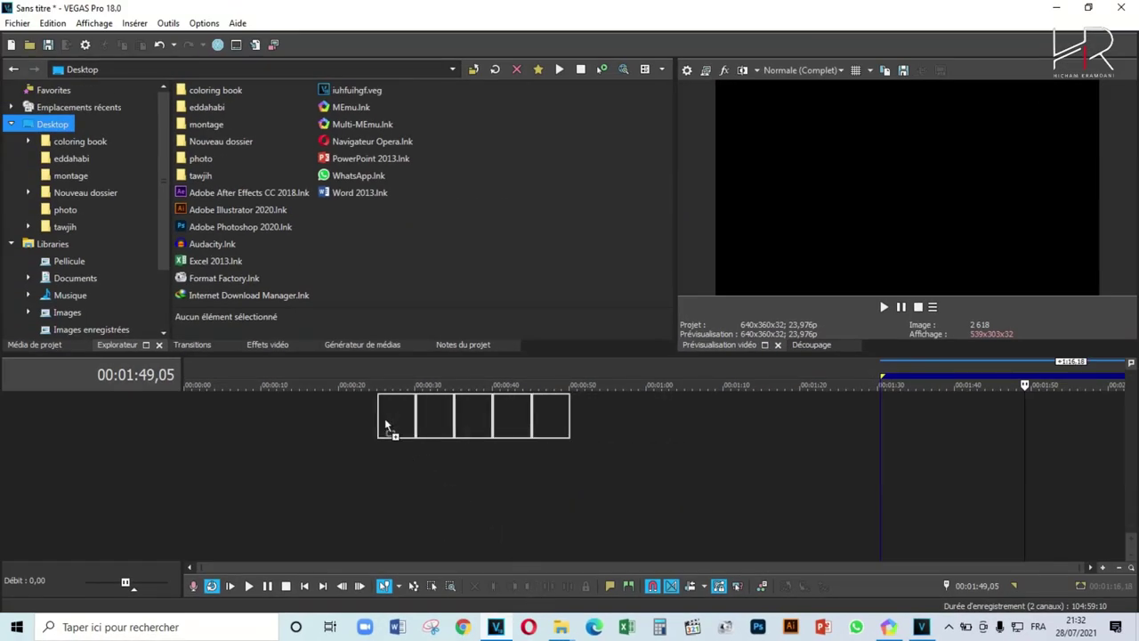
pyautogui.moveTo(386, 426); pyautogui.dragTo(391, 424)
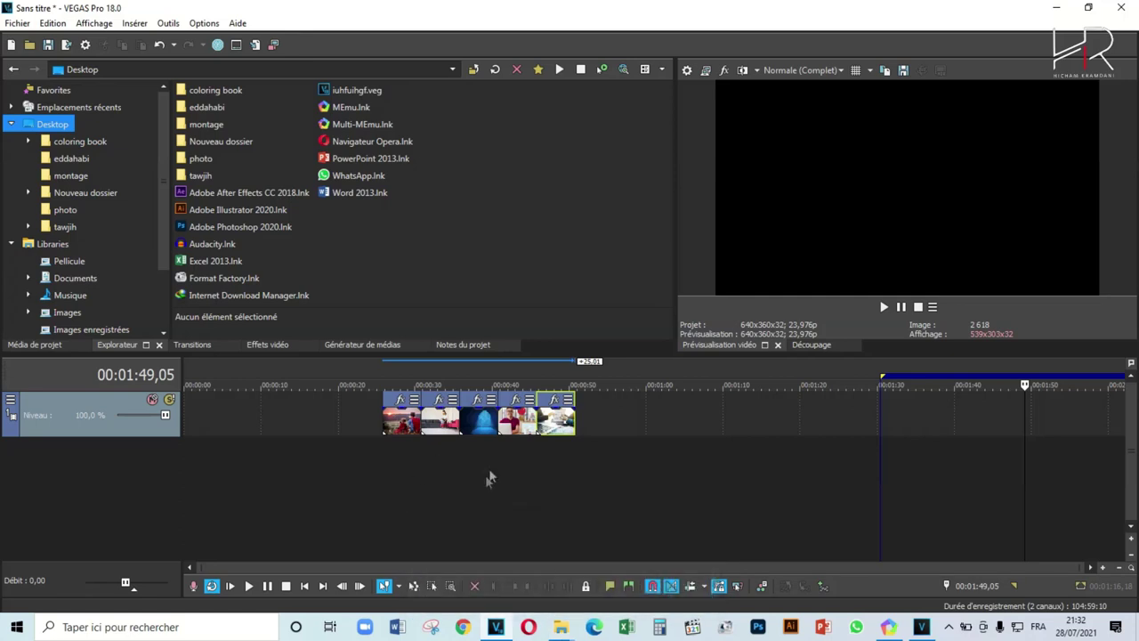
# Step: Open the montage folder from the Windows desktop and place videoplayback (2) on the VEGAS Pro timeline at about 00:00:57
pyautogui.moveTo(560, 627)
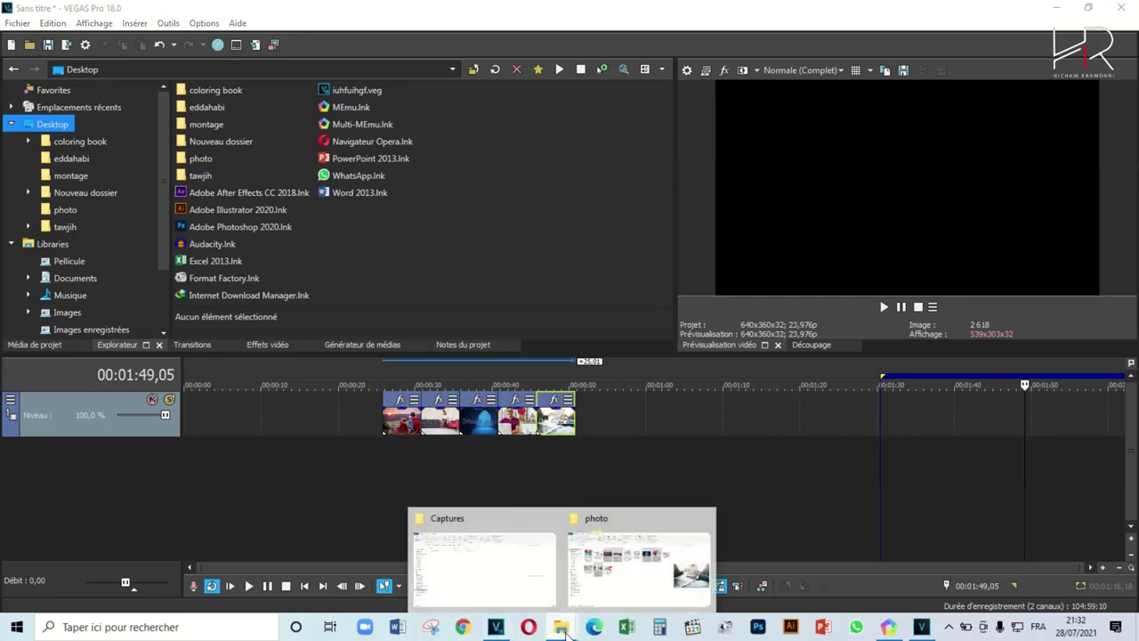
pyautogui.click(534, 575)
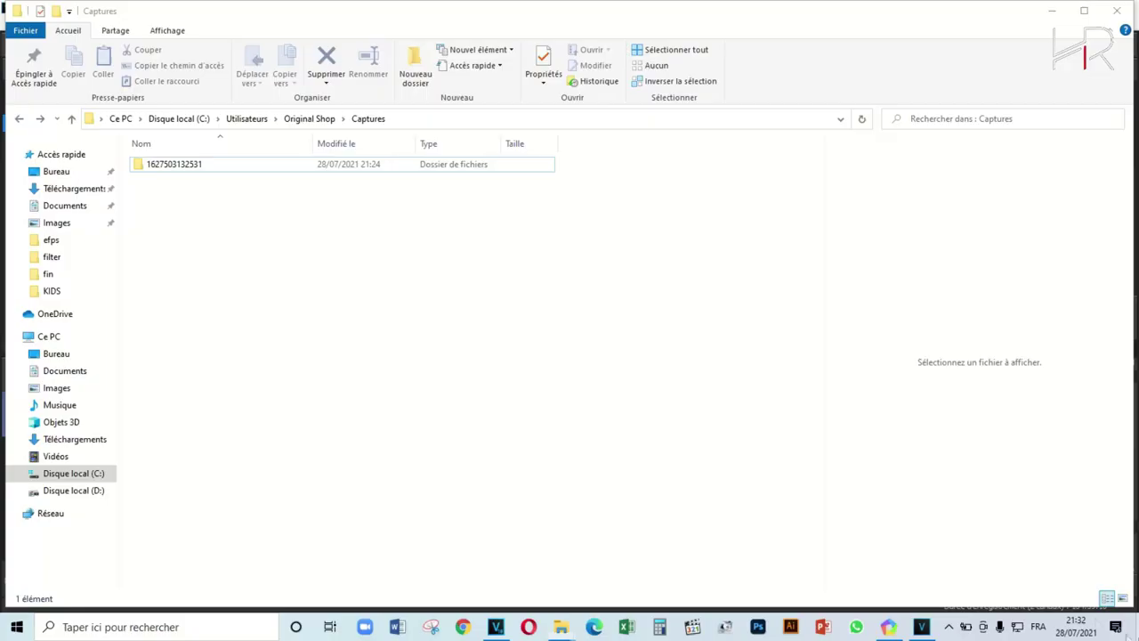
pyautogui.press('super+d')
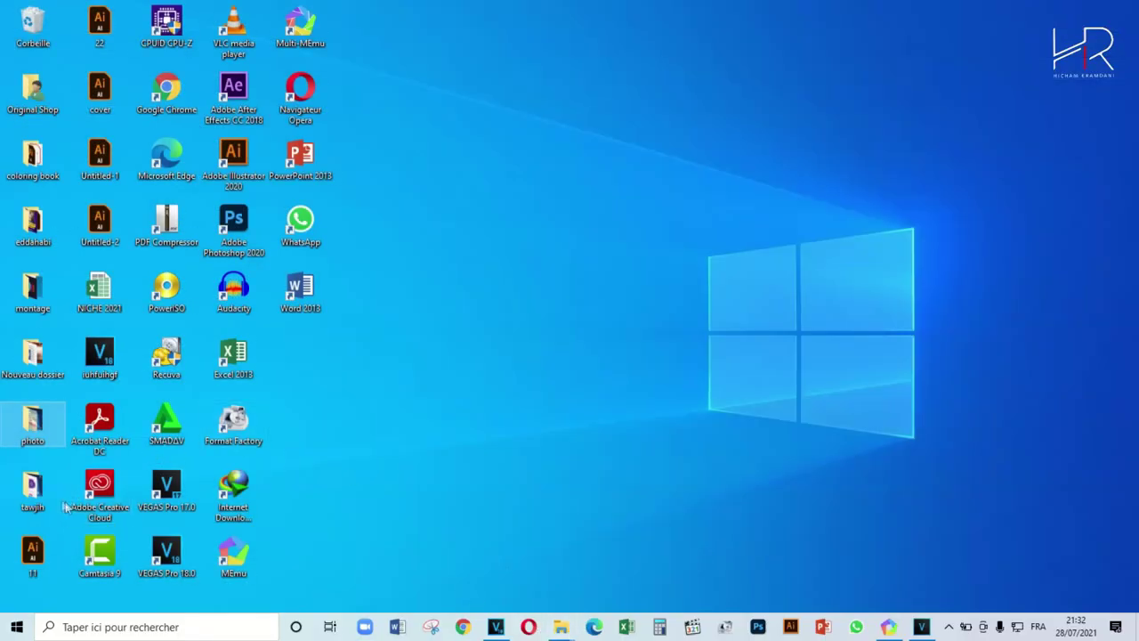
pyautogui.doubleClick(33, 311)
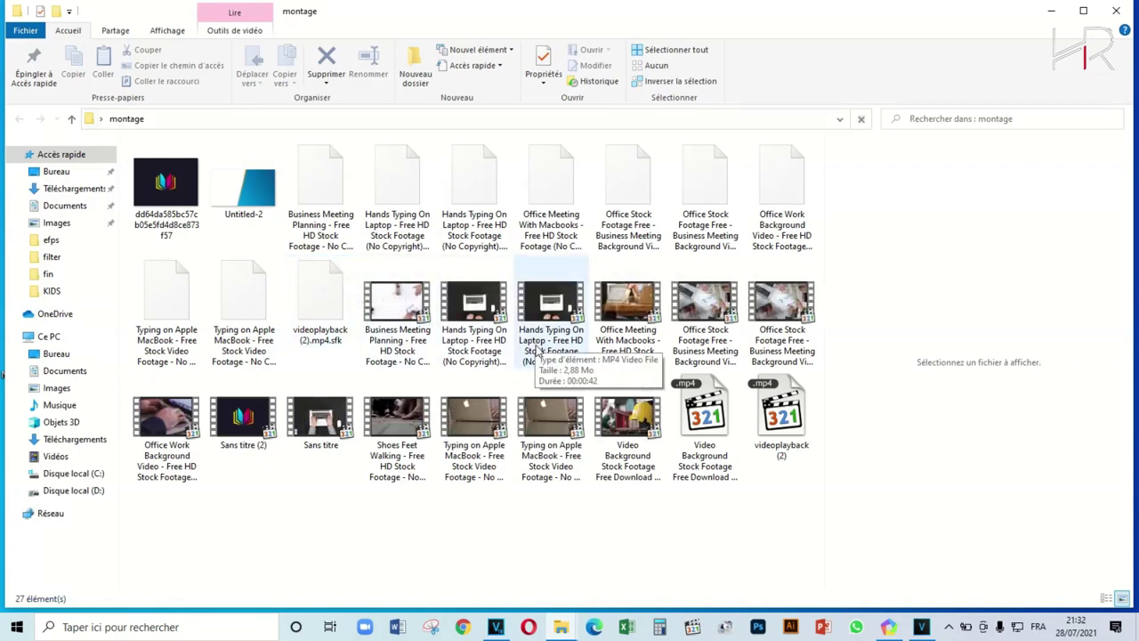
pyautogui.click(782, 434)
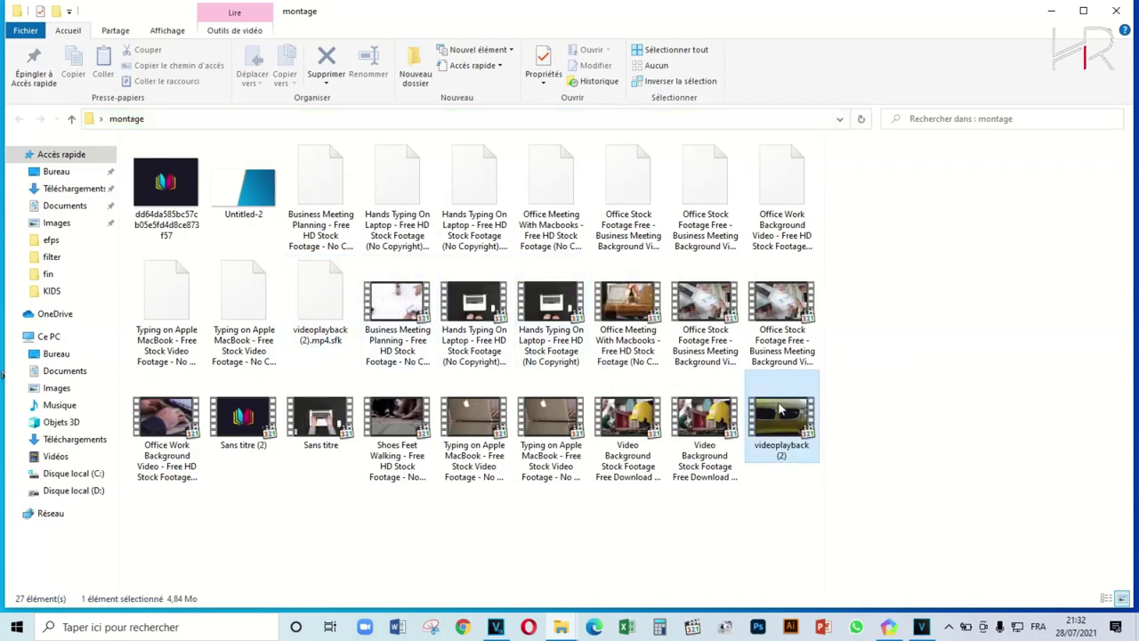
pyautogui.moveTo(793, 479); pyautogui.dragTo(625, 415)
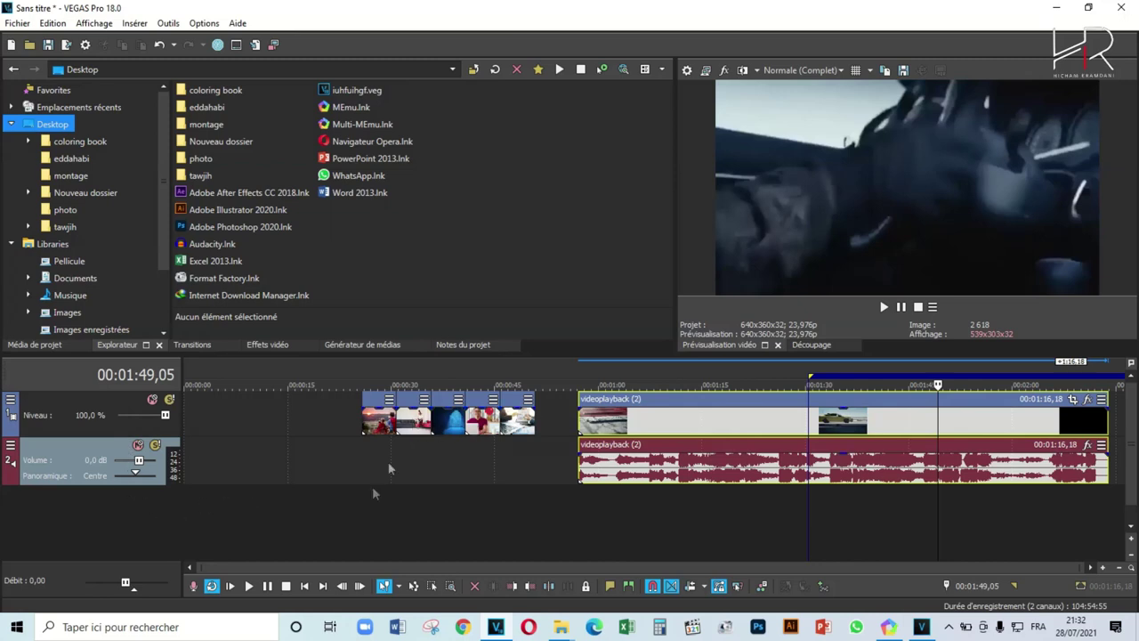
# Step: Insert a text media event with its default text on the video track and close its generator settings
pyautogui.hscroll(3, 308, 426)
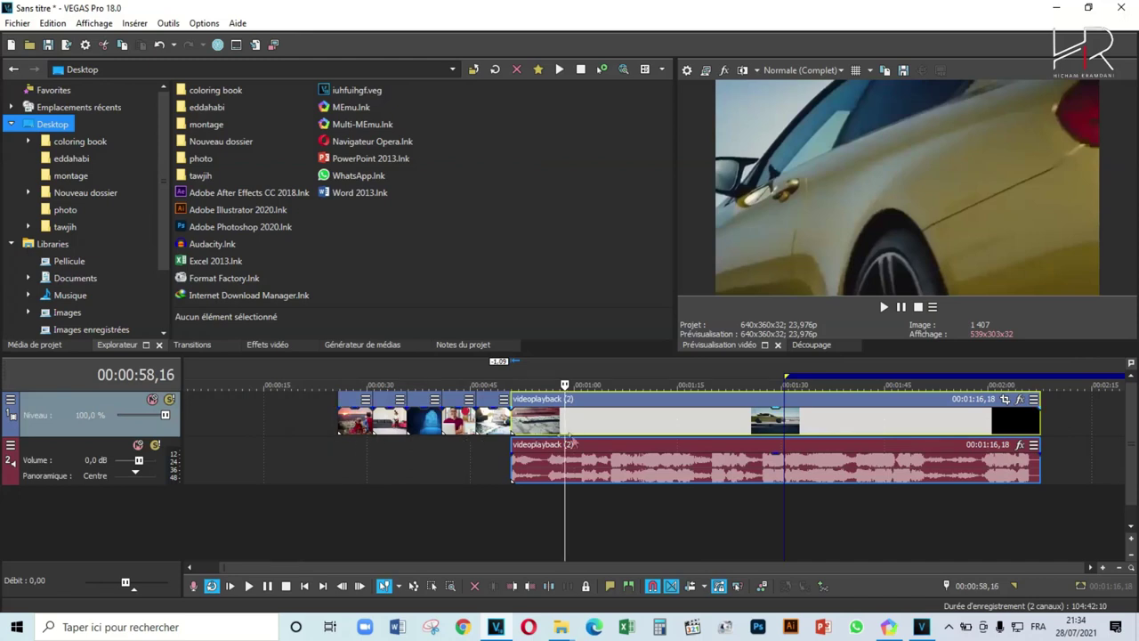
pyautogui.rightClick(1058, 415)
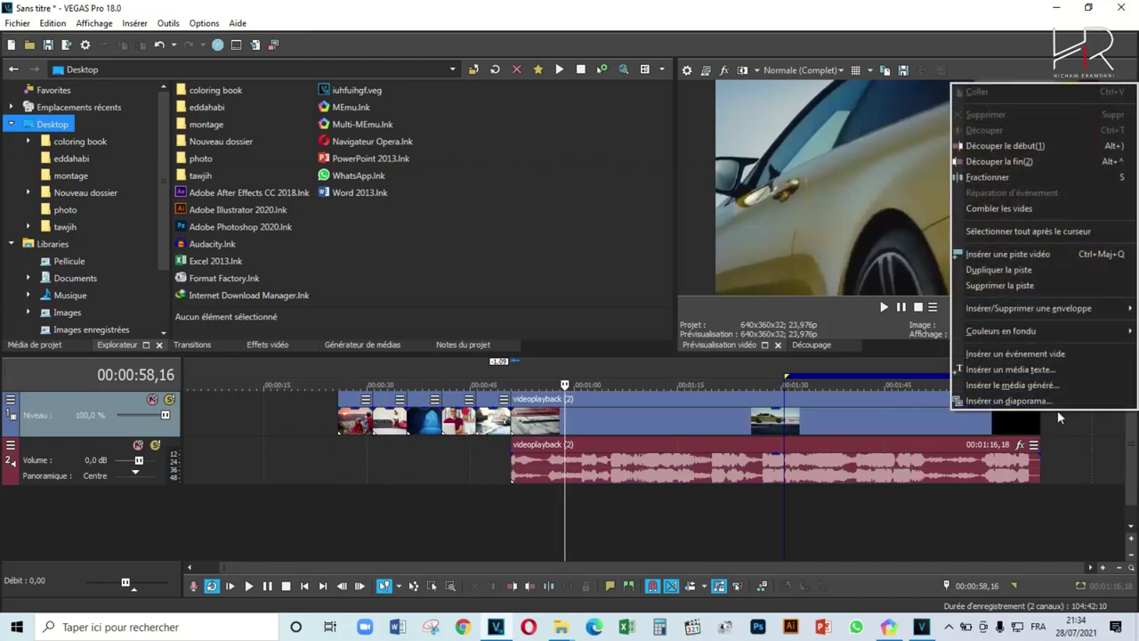
pyautogui.click(1010, 368)
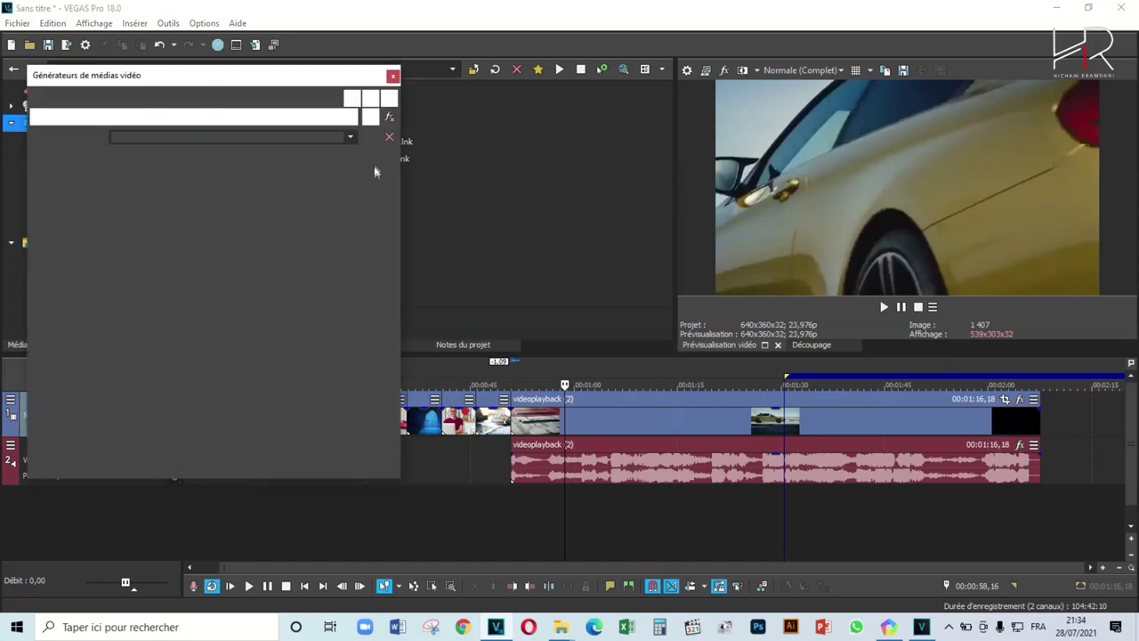
pyautogui.click(394, 78)
# Step: Move the text event to just after the end of the videoplayback (2) clip and preview it
pyautogui.moveTo(582, 417); pyautogui.dragTo(1070, 410)
pyautogui.moveTo(740, 566); pyautogui.dragTo(859, 567)
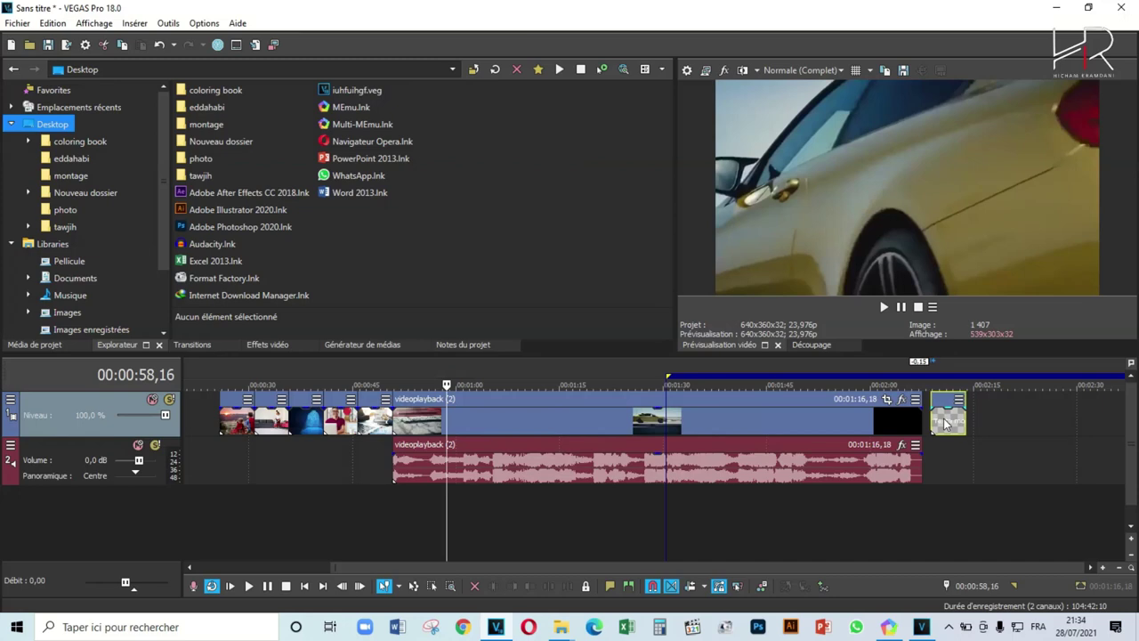
pyautogui.moveTo(946, 424); pyautogui.dragTo(939, 420)
pyautogui.click(940, 420)
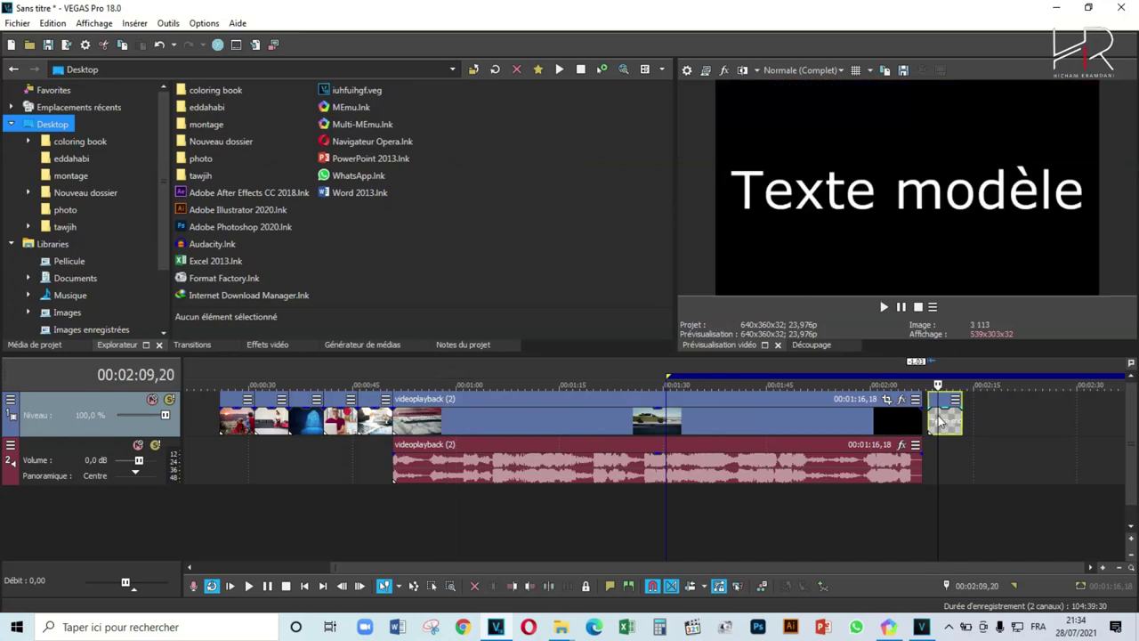
pyautogui.click(956, 420)
pyautogui.hscroll(-3, 501, 434)
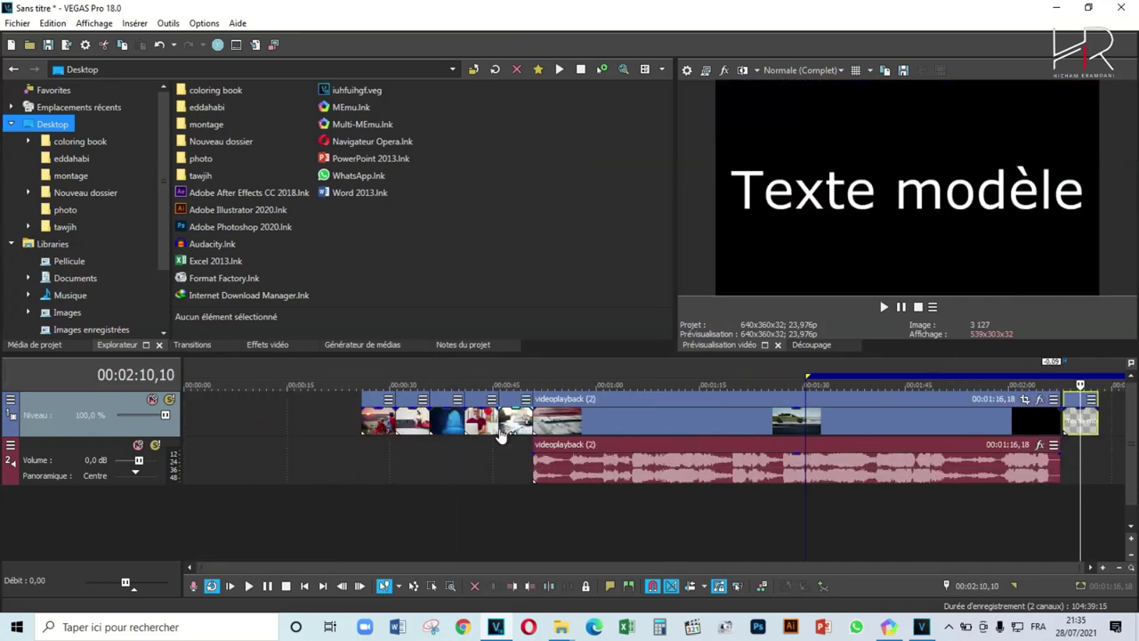